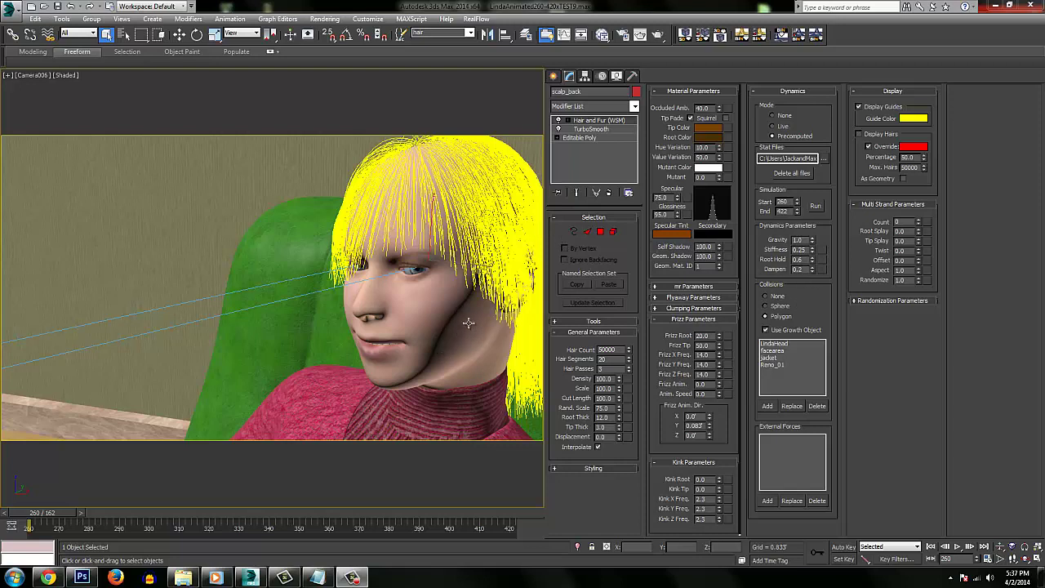
Select the LindaHead face object to show its TurboSmooth modifier at 3 iterations
{"action": "left_click", "coordinate": [416, 294]}
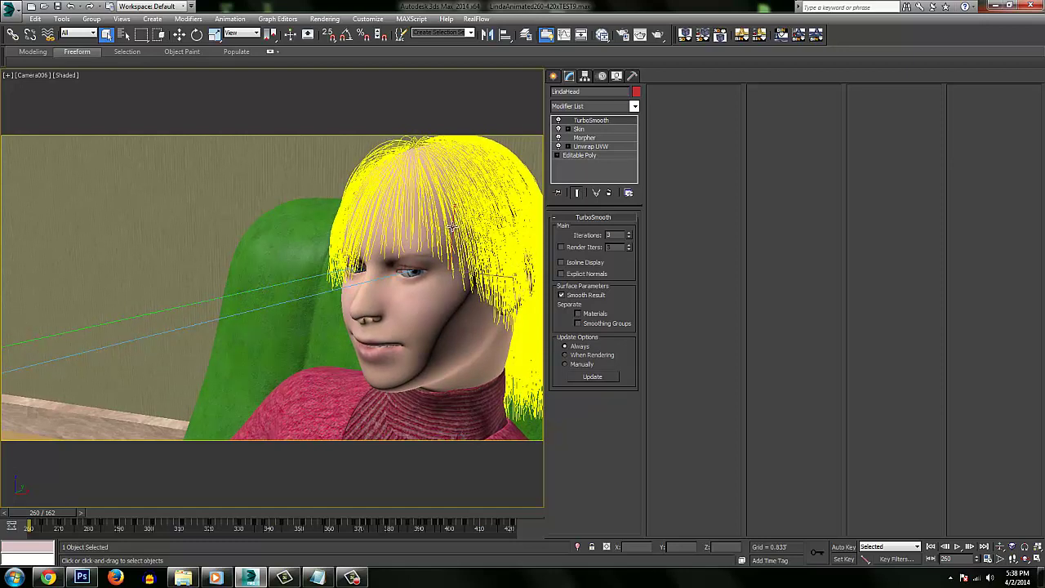
{"action": "left_click", "coordinate": [470, 34]}
{"action": "left_click", "coordinate": [473, 5]}
{"action": "left_click", "coordinate": [215, 577]}
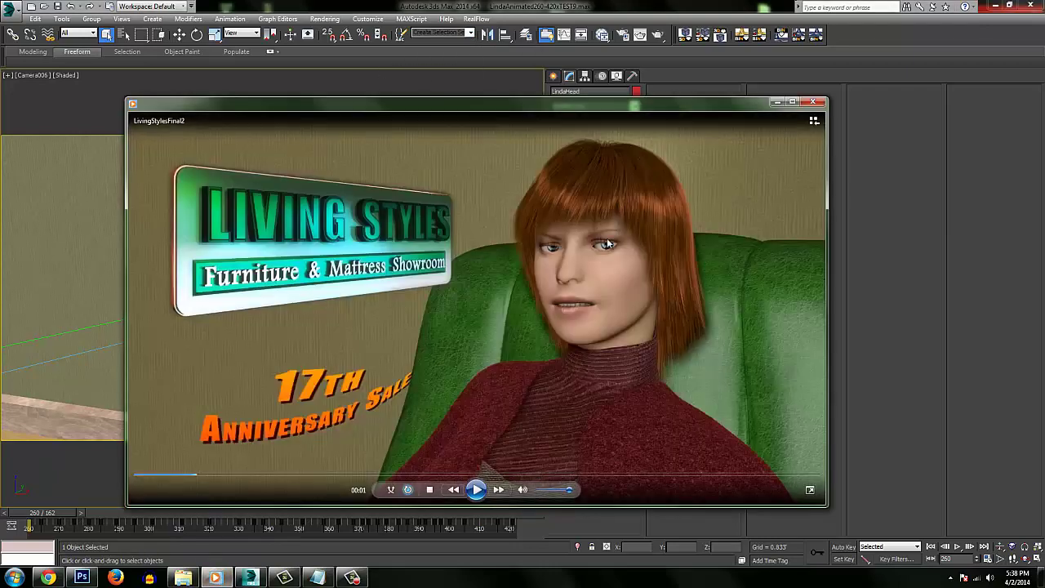
{"action": "left_click", "coordinate": [136, 475]}
{"action": "left_click", "coordinate": [476, 489]}
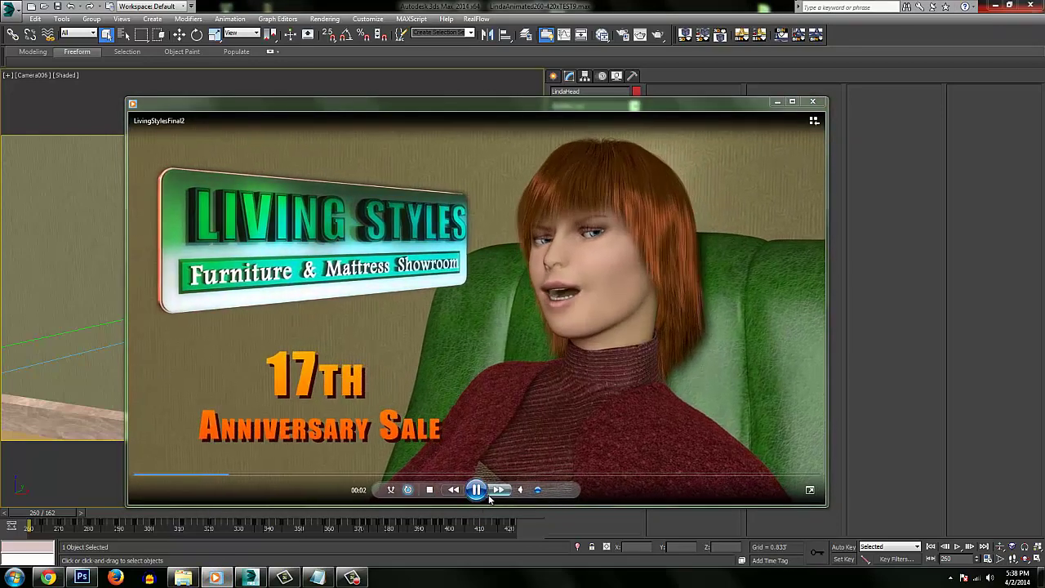
{"action": "left_click", "coordinate": [475, 489]}
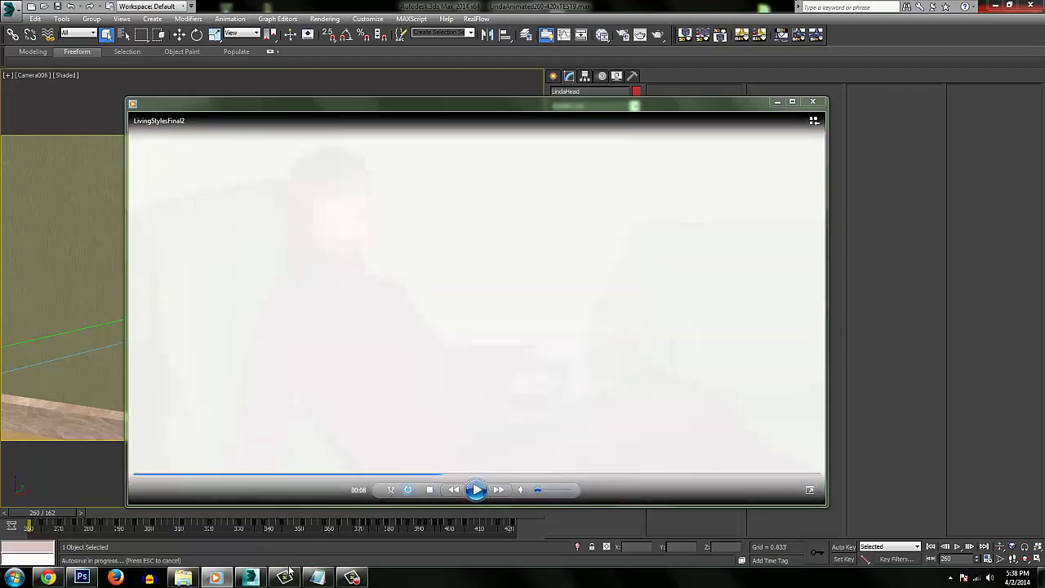
{"action": "left_click", "coordinate": [476, 490]}
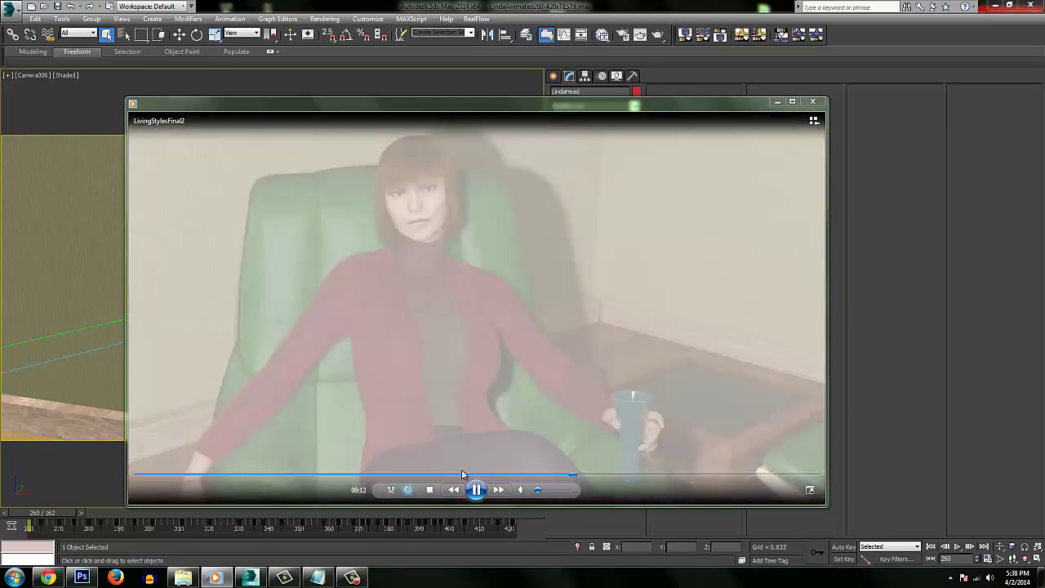
{"action": "left_click", "coordinate": [461, 474]}
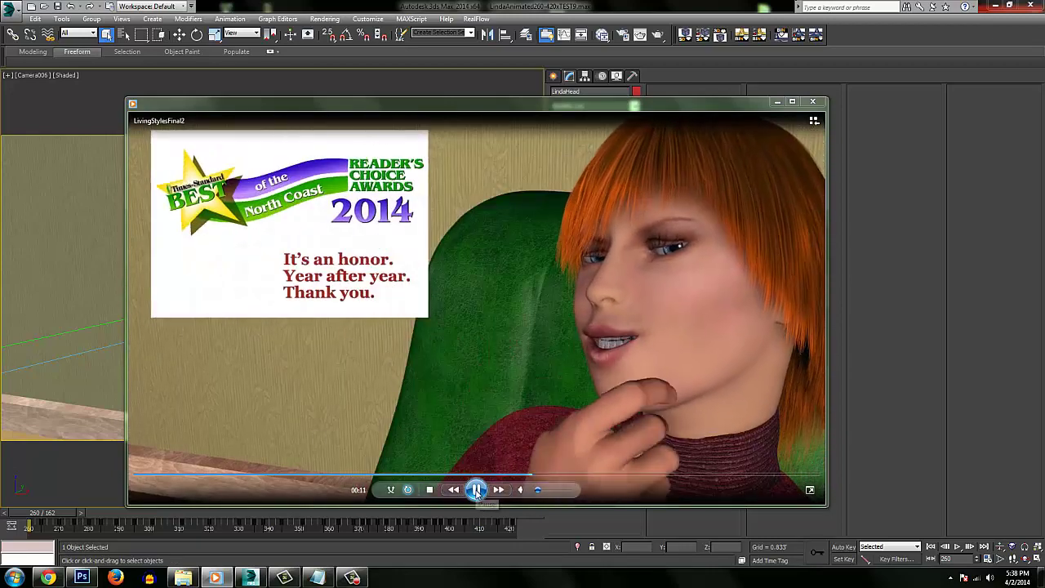
{"action": "left_click", "coordinate": [482, 492]}
{"action": "left_click", "coordinate": [813, 101]}
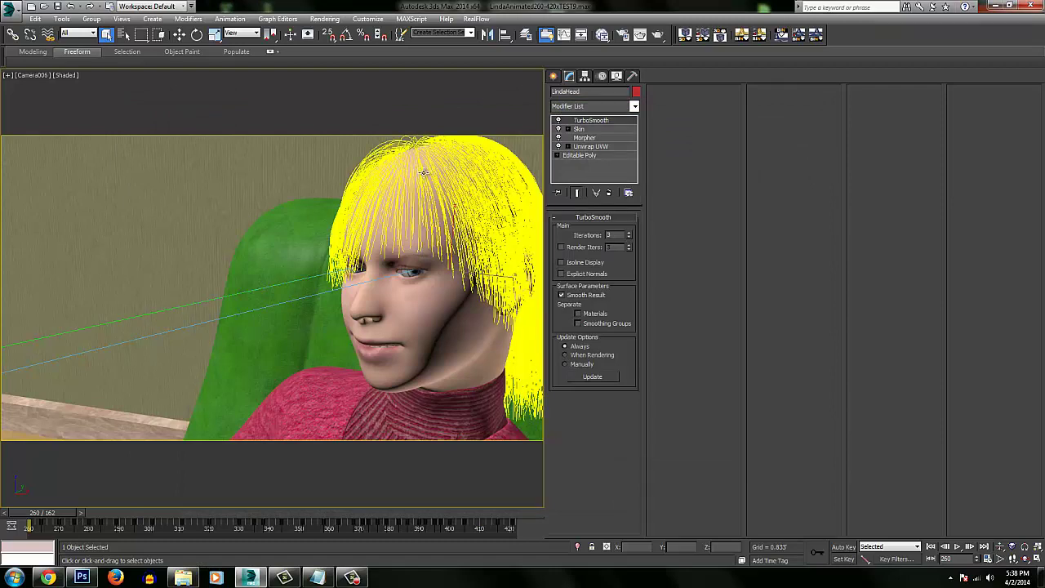
Select scalp_back through the 'hair' named selection set
{"action": "left_click", "coordinate": [472, 32]}
{"action": "left_click", "coordinate": [425, 54]}
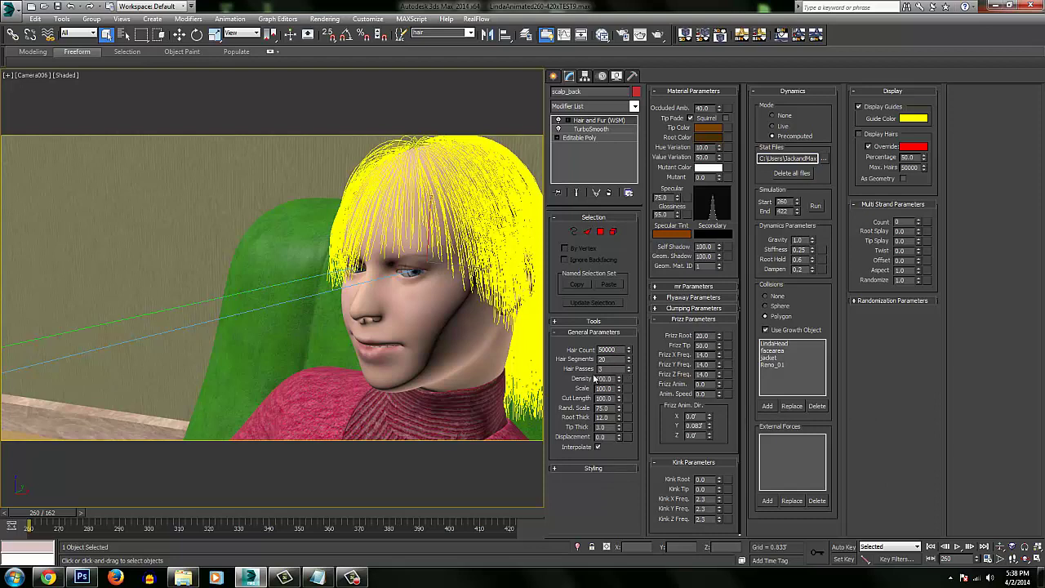
Keep the hair at 90000 count, 20 segments and 3 passes, then collapse Multi Strand Parameters
{"action": "double_click", "coordinate": [602, 359]}
{"action": "key", "text": "Tab"}
{"action": "left_click", "coordinate": [694, 308]}
{"action": "key", "text": "Tab"}
{"action": "left_click", "coordinate": [892, 204]}
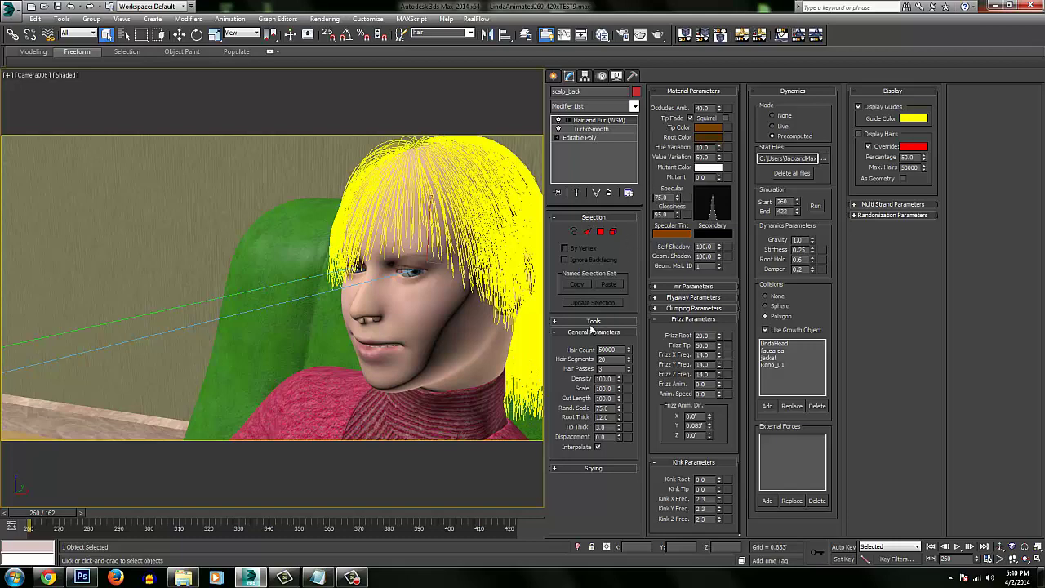
Expand the Styling rollout and activate the Translate hair styling tool
{"action": "left_click", "coordinate": [590, 468]}
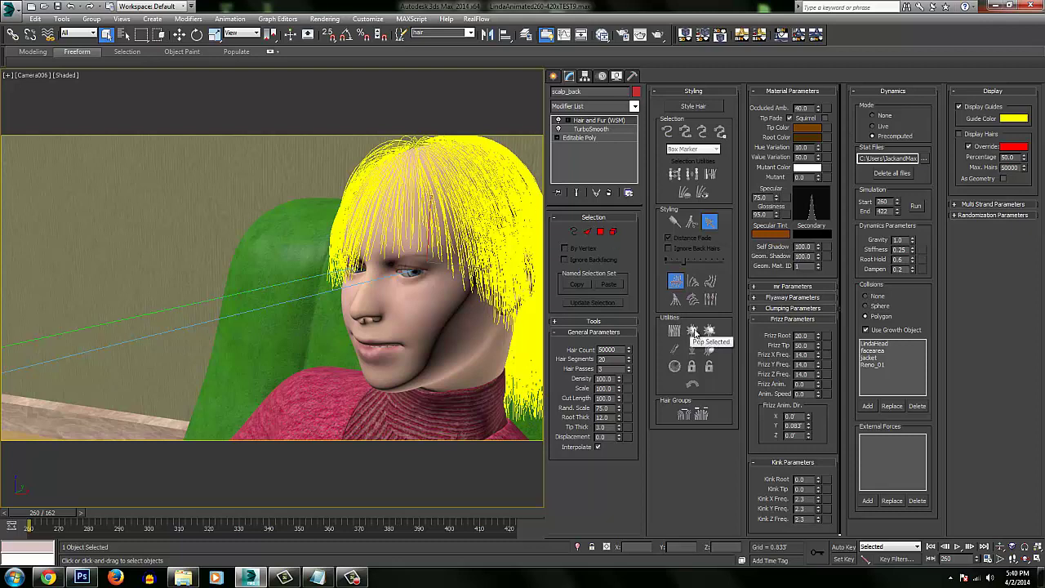
{"action": "left_click", "coordinate": [675, 280]}
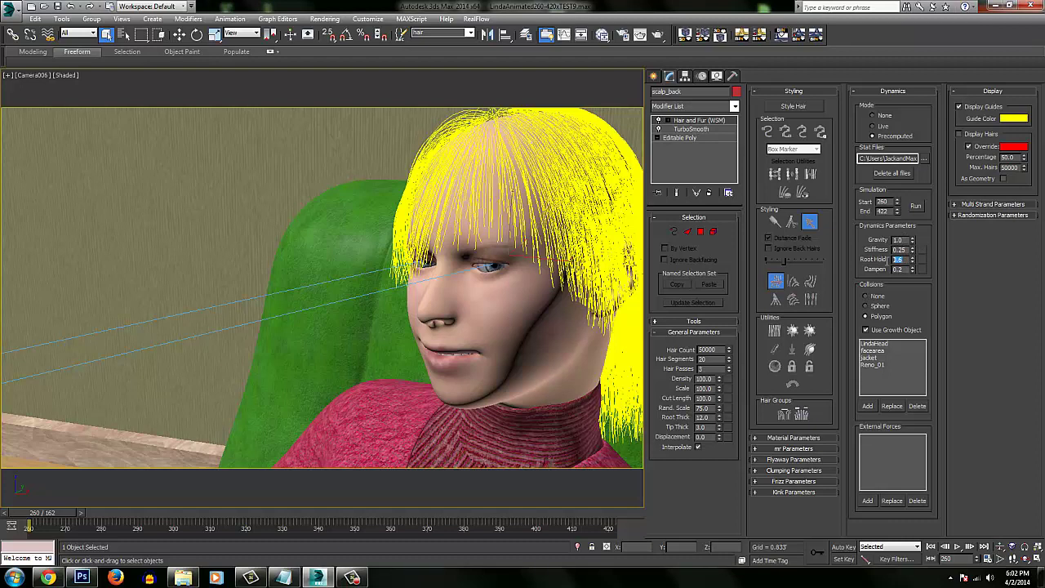
{"action": "key", "text": "shift+Tab"}
{"action": "left_click", "coordinate": [898, 249]}
Leave the Stat Files path field and bring back the Material, Frizz and Kink rollouts
{"action": "left_click", "coordinate": [878, 173]}
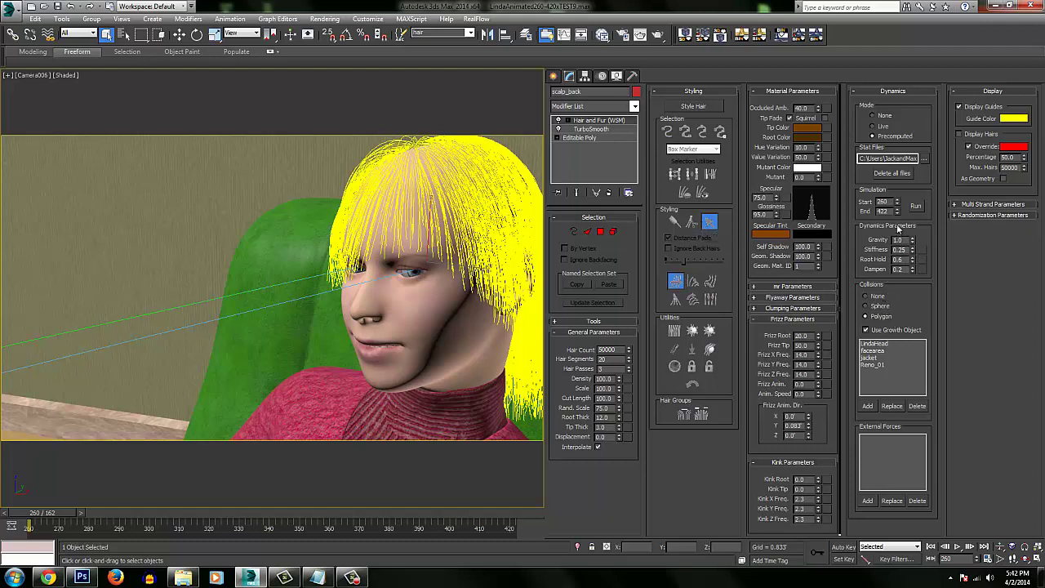
{"action": "left_click", "coordinate": [960, 107]}
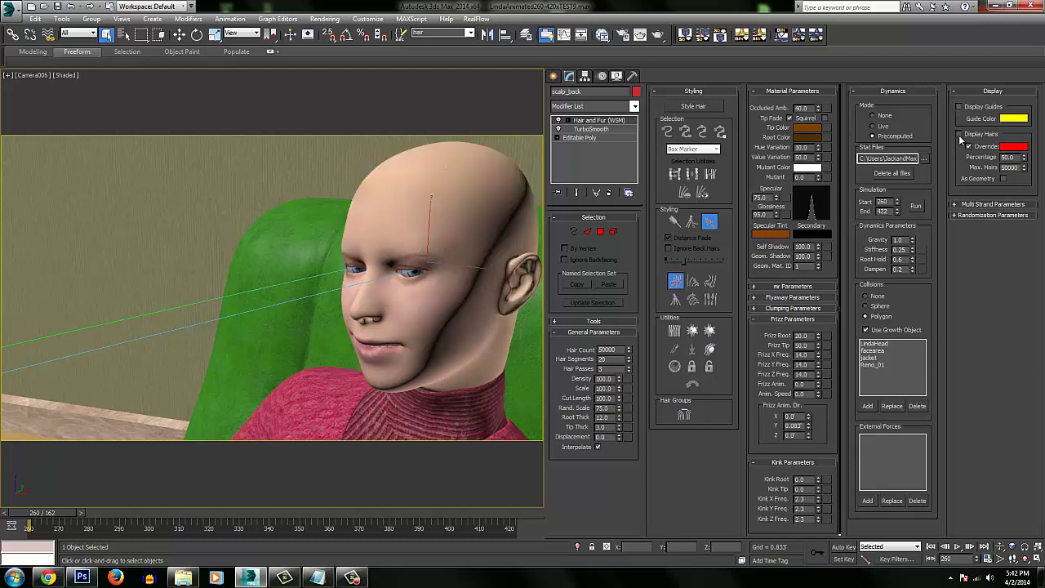
{"action": "left_click", "coordinate": [958, 134]}
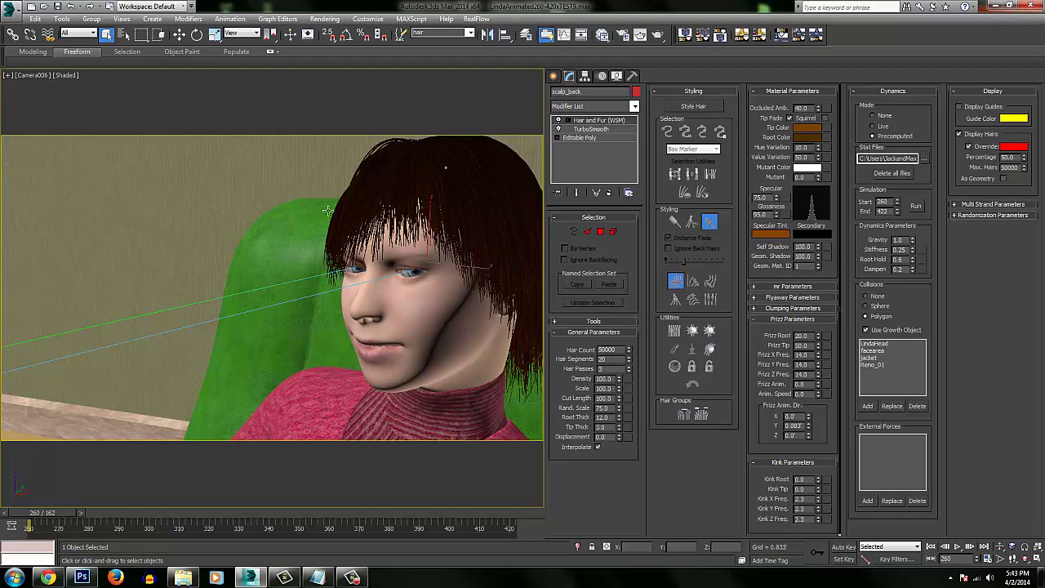
{"action": "left_click", "coordinate": [960, 134]}
{"action": "left_click", "coordinate": [960, 107]}
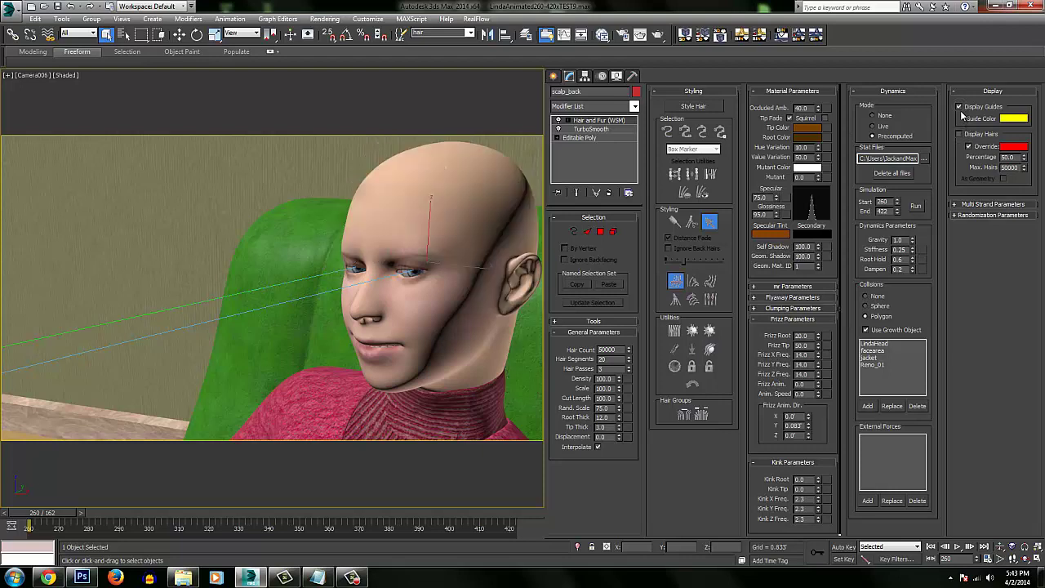
{"action": "left_click", "coordinate": [961, 133]}
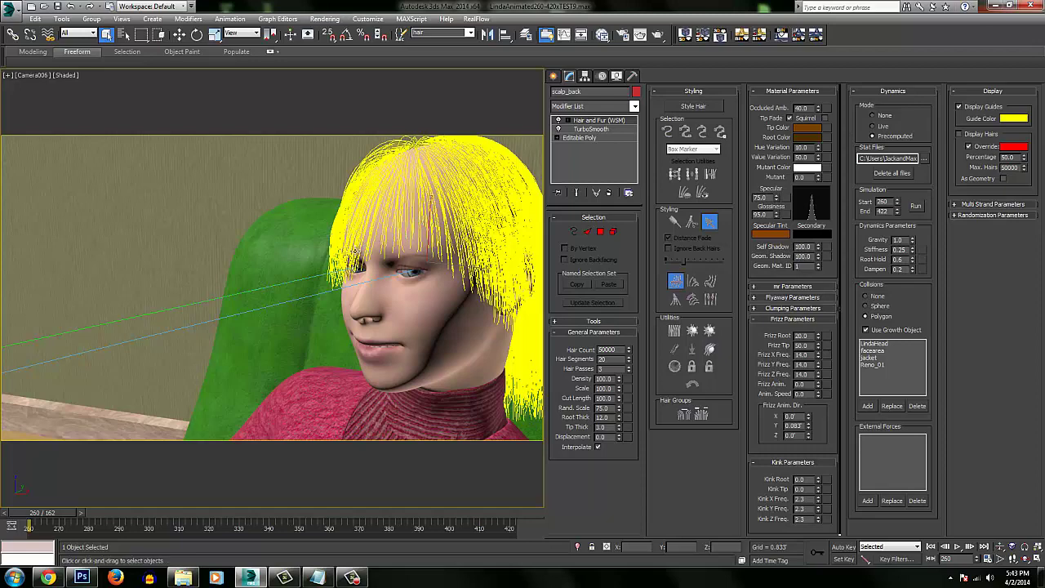
Switch to a zoomed-out Perspective view showing the whole seated character
{"action": "mouse_move", "coordinate": [337, 239]}
{"action": "middle_mouse_down", "text": "alt"}
{"action": "mouse_move", "coordinate": [338, 265]}
{"action": "mouse_move", "coordinate": [343, 246]}
{"action": "mouse_move", "coordinate": [335, 249]}
{"action": "middle_mouse_up", "text": "alt"}
{"action": "key", "text": "p"}
{"action": "scroll", "coordinate": [335, 249], "scroll_direction": "down", "scroll_amount": 8}
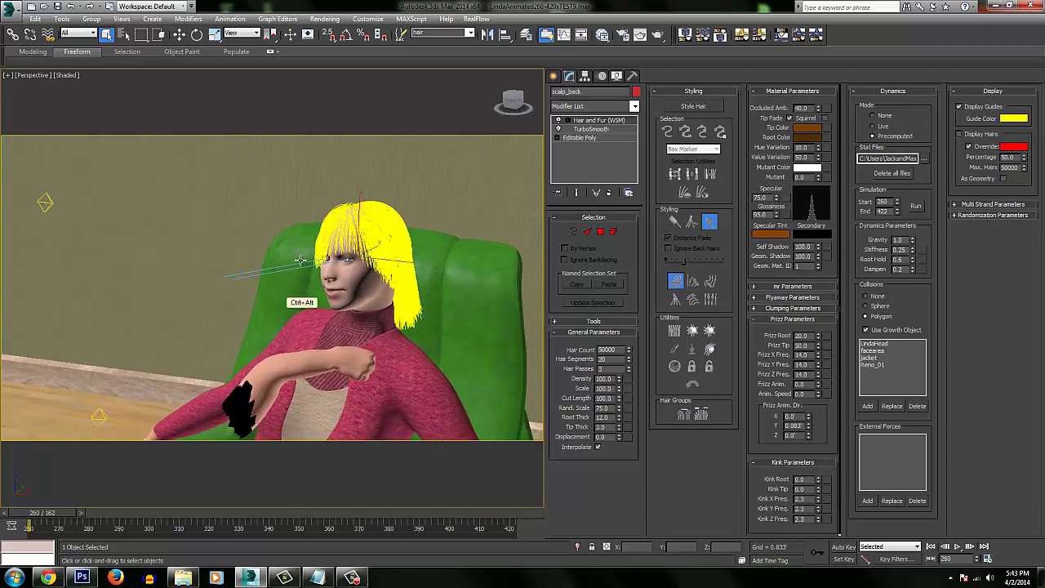
{"action": "middle_click_drag", "start_coordinate": [339, 216], "coordinate": [344, 272], "text": "alt"}
{"action": "left_click", "coordinate": [347, 287]}
{"action": "left_click", "coordinate": [357, 268], "text": "alt"}
Select omni light Spot003 and keep its shadow type as mental ray Shadow Map
{"action": "left_click", "coordinate": [185, 183]}
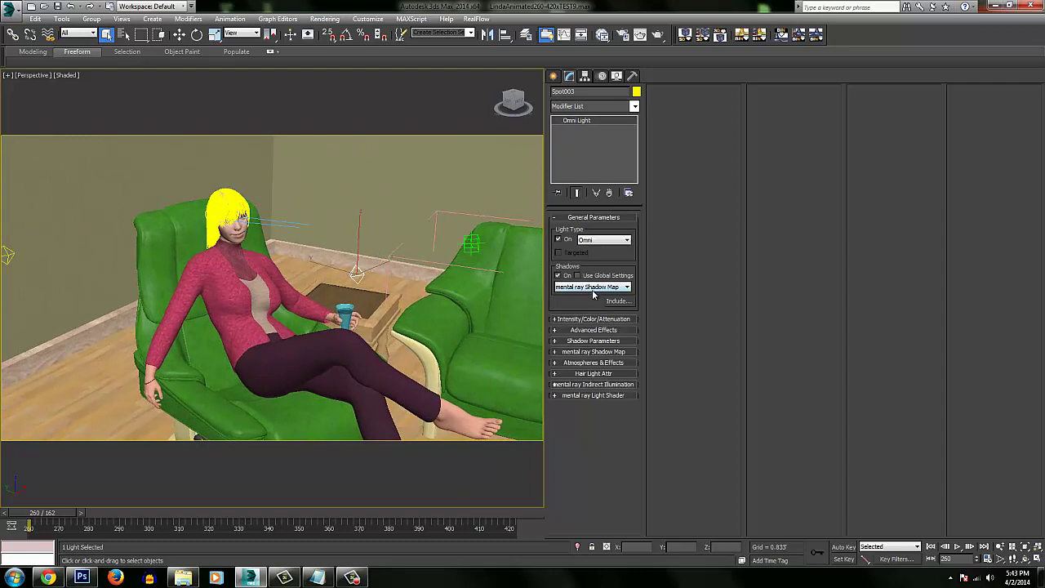
{"action": "left_click", "coordinate": [596, 287]}
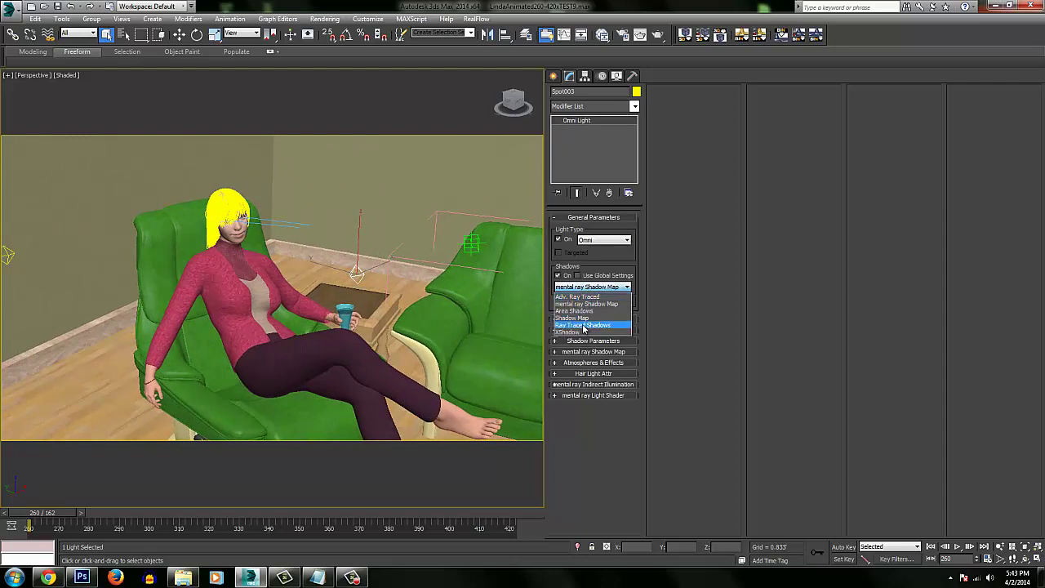
{"action": "left_click", "coordinate": [653, 285]}
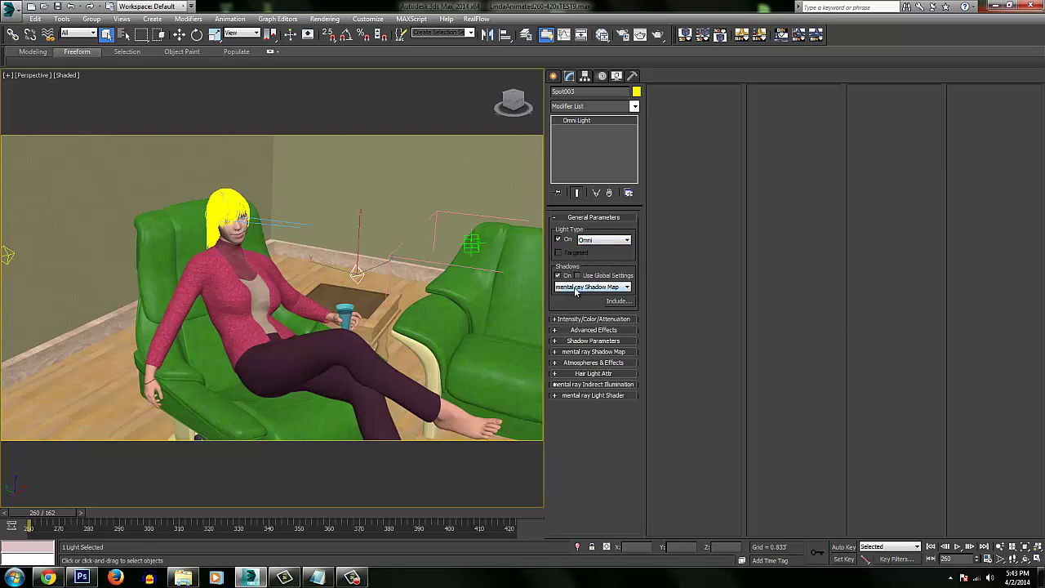
Expand Spot003's mental ray Shadow Map settings and set Map Size to 8000
{"action": "left_click", "coordinate": [589, 352]}
{"action": "double_click", "coordinate": [616, 365]}
{"action": "type", "text": "8000"}
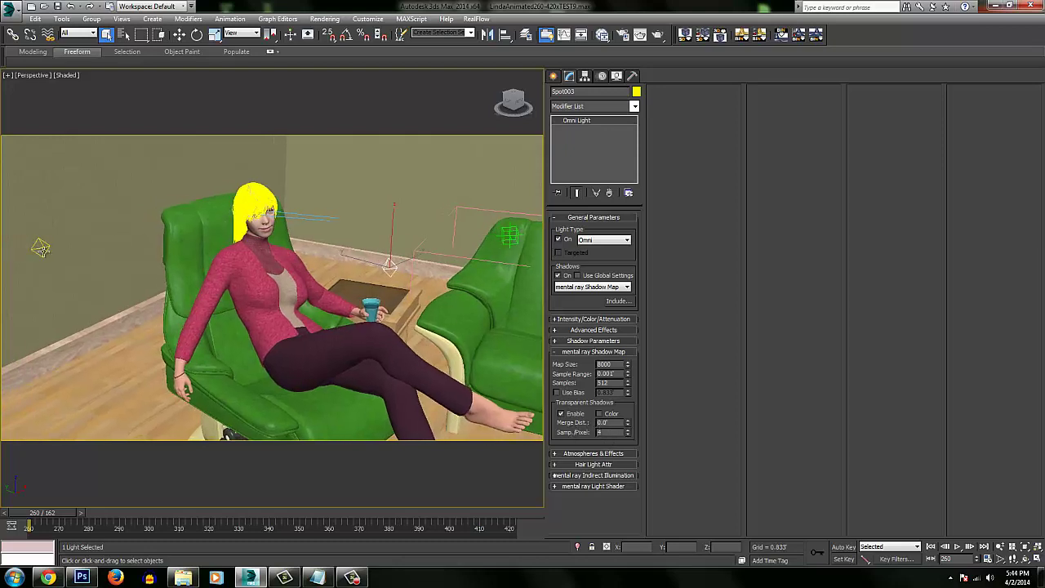
Check Spot002's 8000 shadow map, return to Spot003 and collapse its shadow-map rollout
{"action": "left_click", "coordinate": [41, 248], "text": "ctrl"}
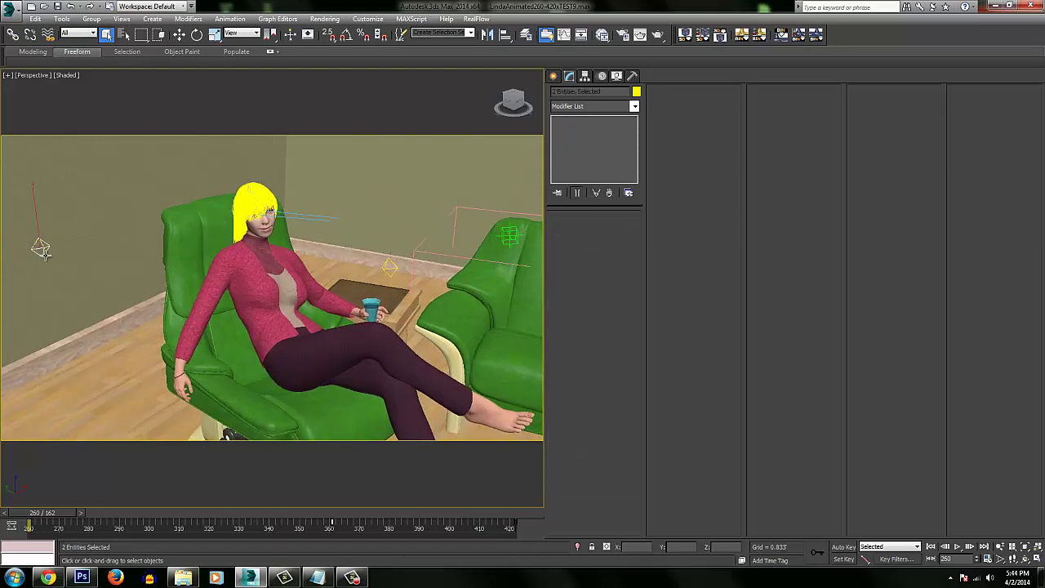
{"action": "left_click", "coordinate": [41, 248]}
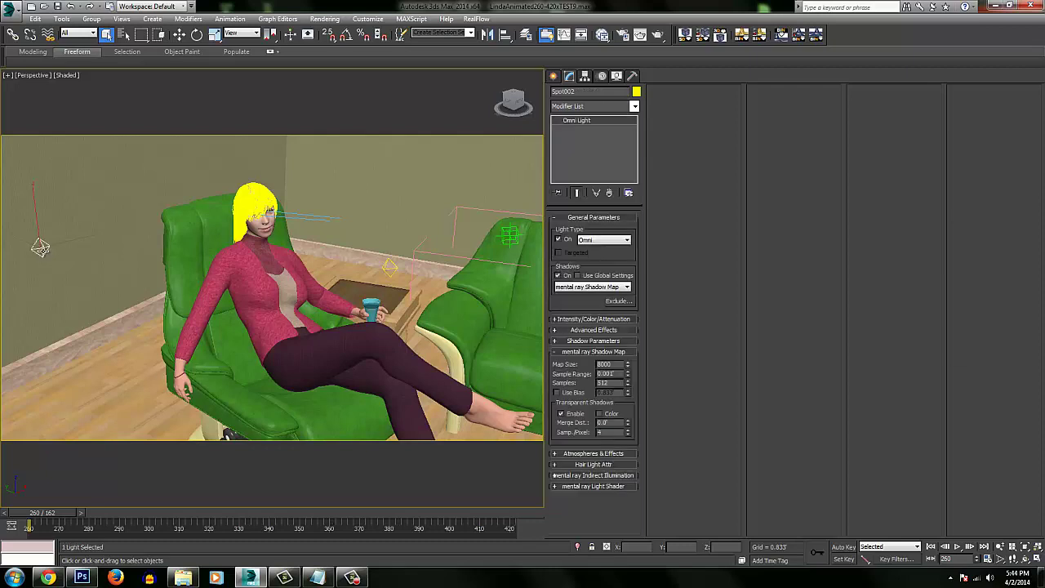
{"action": "left_click", "coordinate": [390, 269]}
{"action": "middle_click_drag", "start_coordinate": [346, 249], "coordinate": [324, 252]}
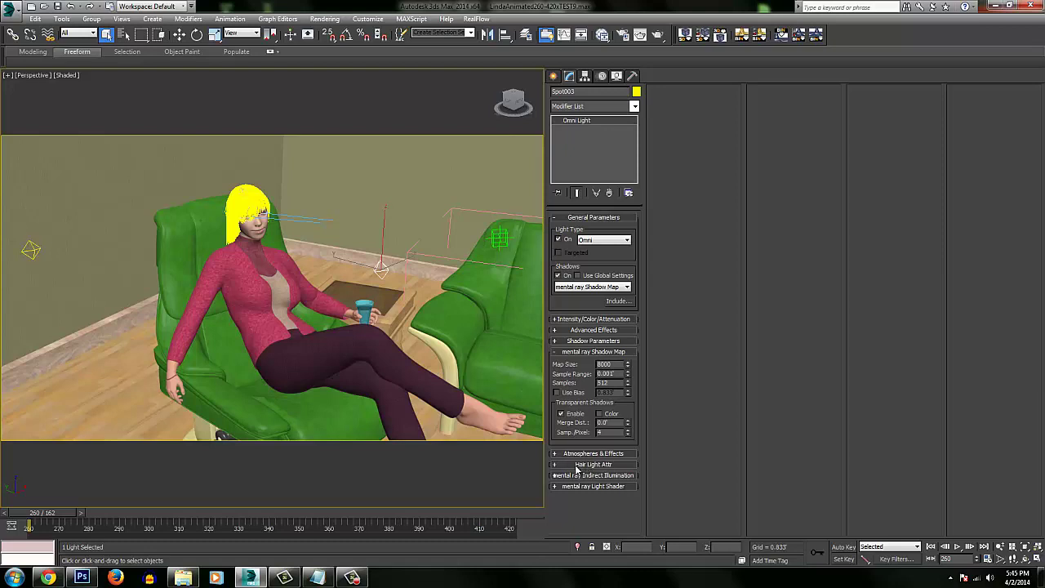
{"action": "left_click", "coordinate": [583, 351]}
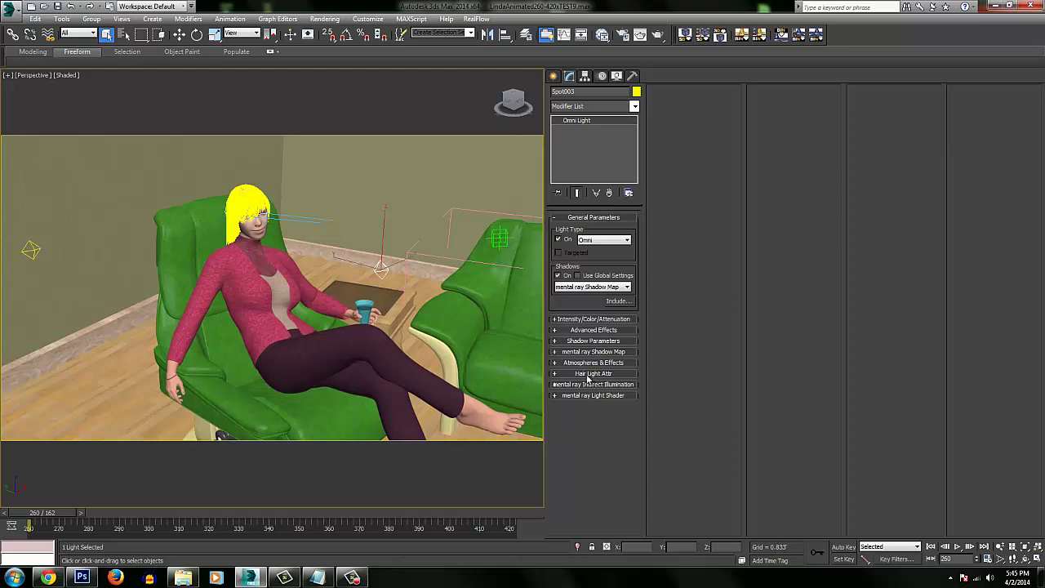
Enable Light Hair on Spot002 with Resolution 4000 and Fuzz 10.0, then select Spot001
{"action": "left_click", "coordinate": [584, 374]}
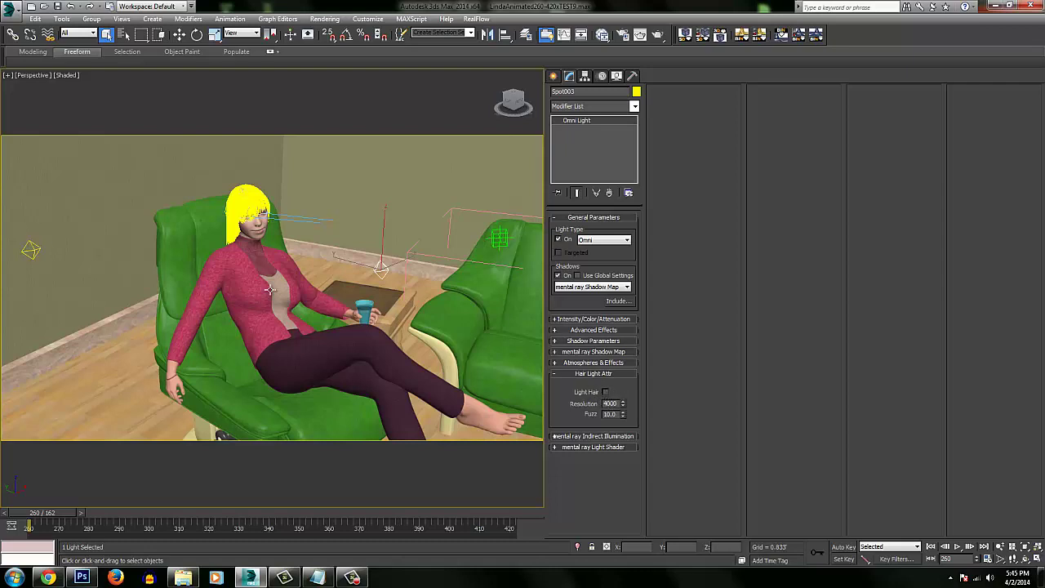
{"action": "left_click", "coordinate": [33, 250], "text": "ctrl"}
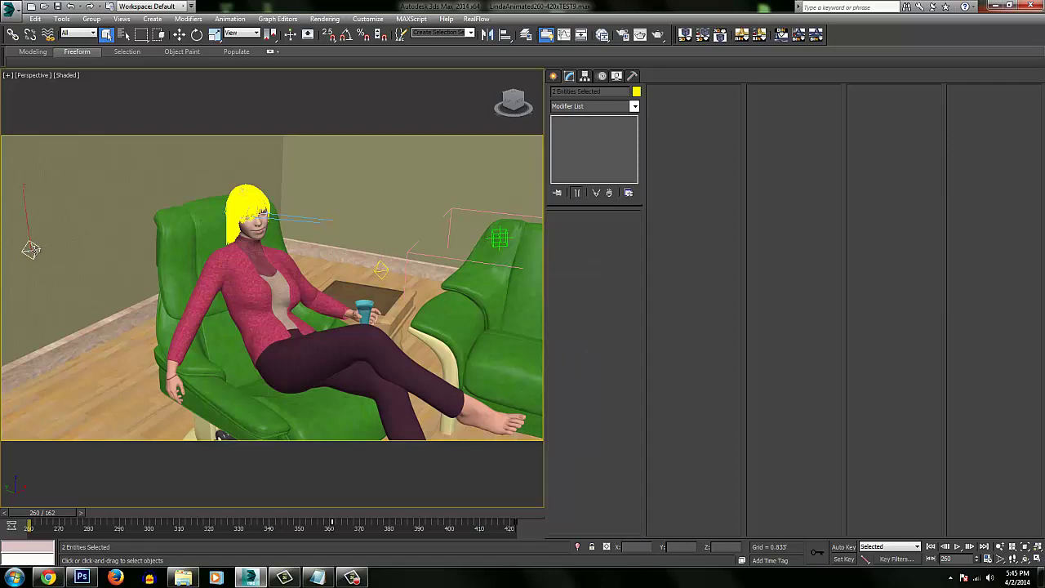
{"action": "left_click", "coordinate": [31, 249]}
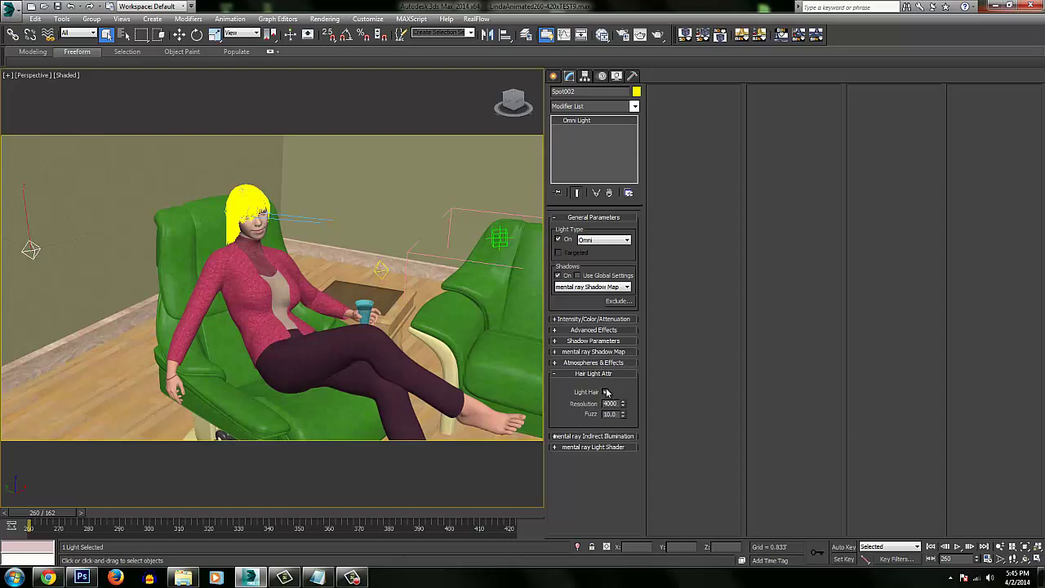
{"action": "middle_click_drag", "start_coordinate": [315, 250], "coordinate": [479, 191]}
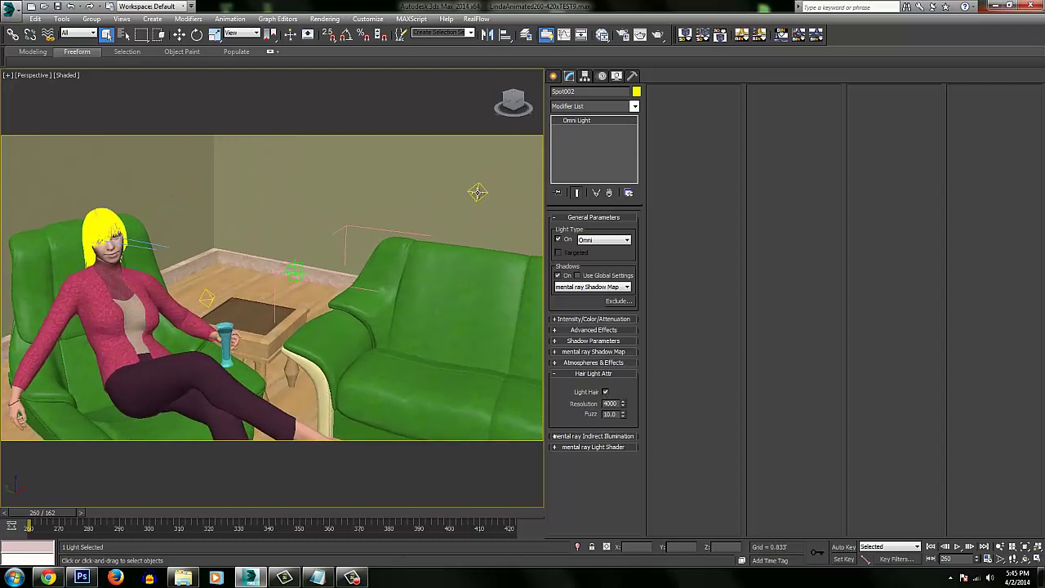
{"action": "left_click", "coordinate": [478, 192]}
{"action": "left_click", "coordinate": [478, 192]}
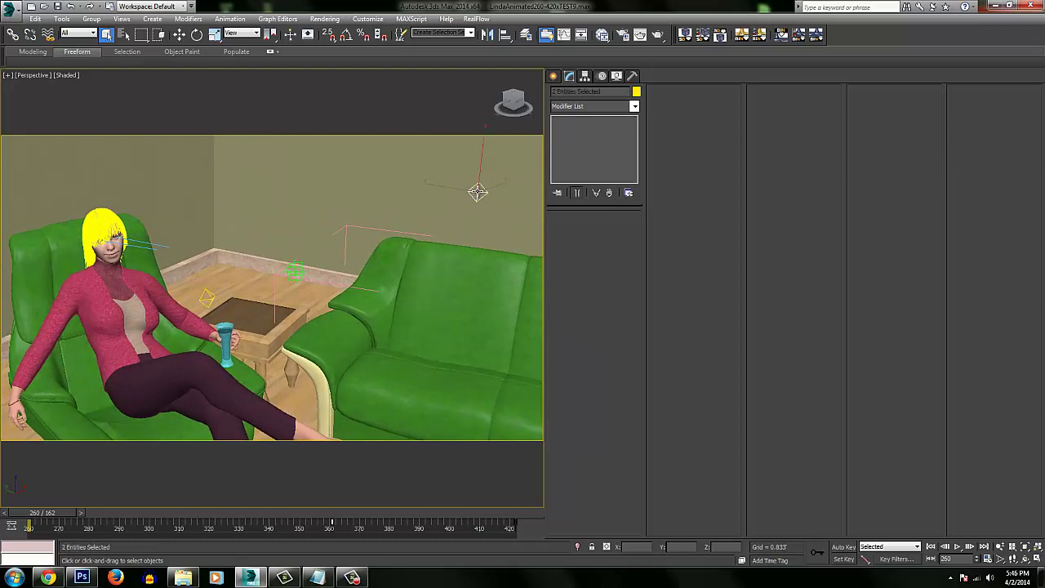
With Spot001 selected, orbit and pan until both omni lights flank the seated character
{"action": "left_click", "coordinate": [478, 192]}
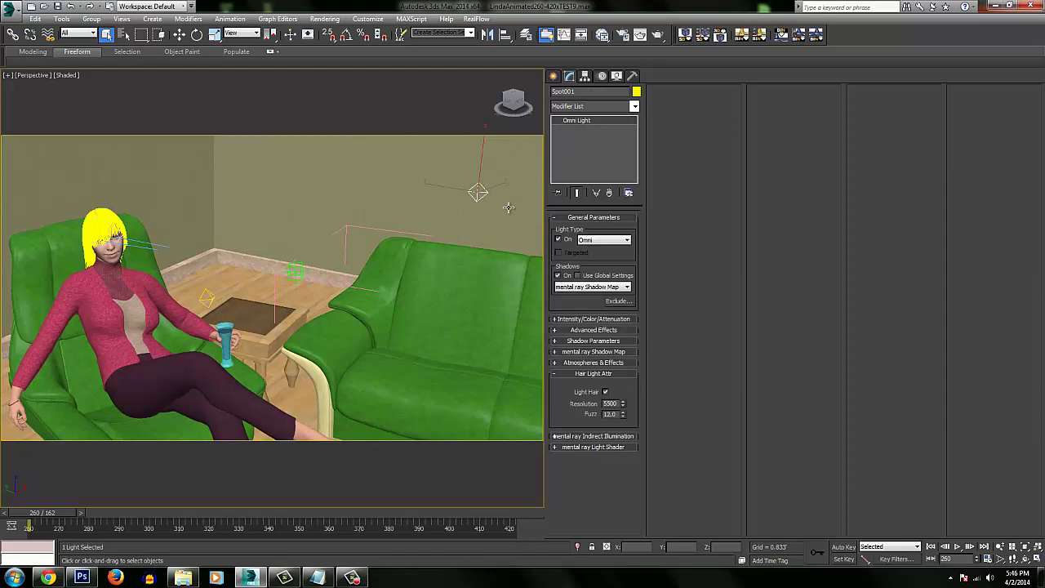
{"action": "middle_click_drag", "start_coordinate": [434, 216], "coordinate": [480, 229], "text": "alt"}
{"action": "middle_click_drag", "start_coordinate": [365, 276], "coordinate": [350, 249], "text": "alt"}
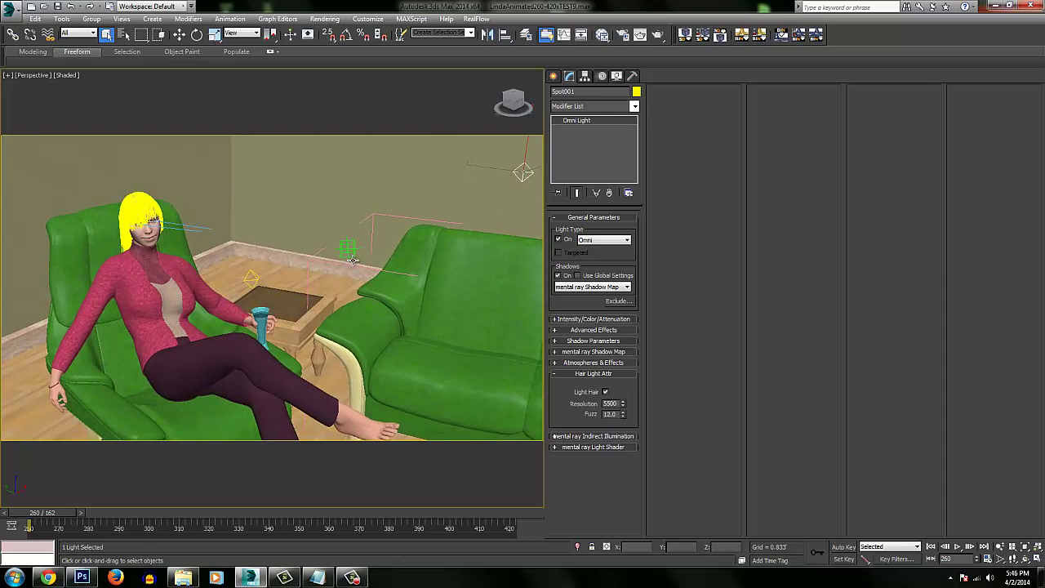
{"action": "middle_click_drag", "start_coordinate": [353, 255], "coordinate": [351, 247], "text": "alt"}
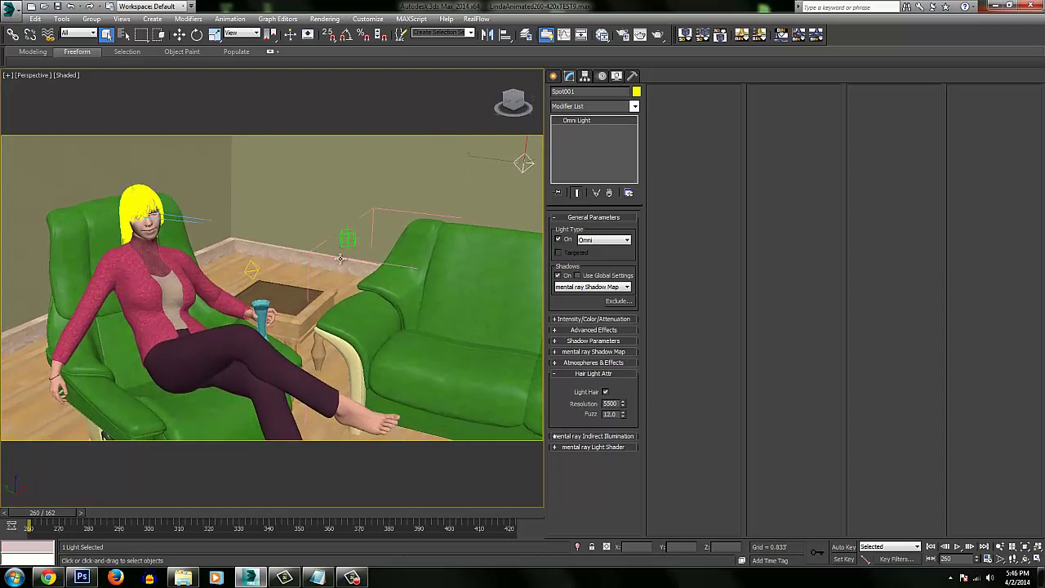
{"action": "middle_click_drag", "start_coordinate": [322, 272], "coordinate": [235, 284], "text": "alt"}
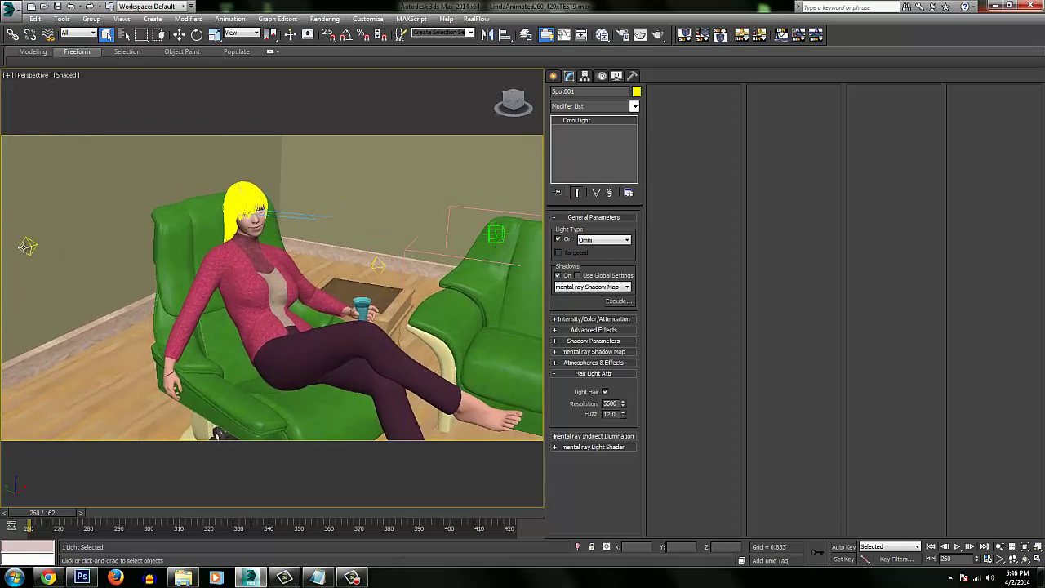
{"action": "middle_click_drag", "start_coordinate": [400, 233], "coordinate": [319, 254]}
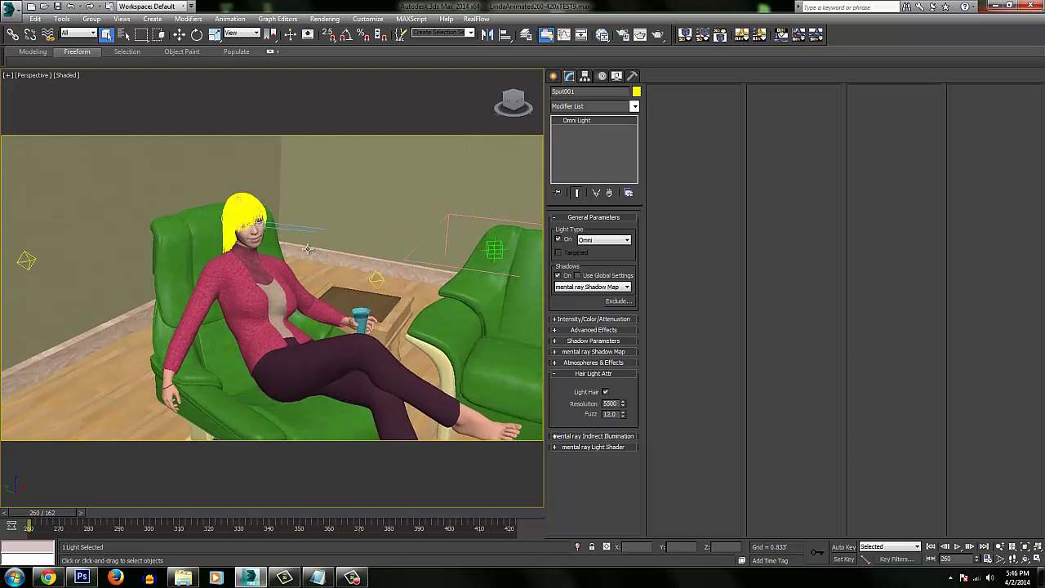
{"action": "middle_click_drag", "start_coordinate": [388, 242], "coordinate": [220, 265], "text": "alt"}
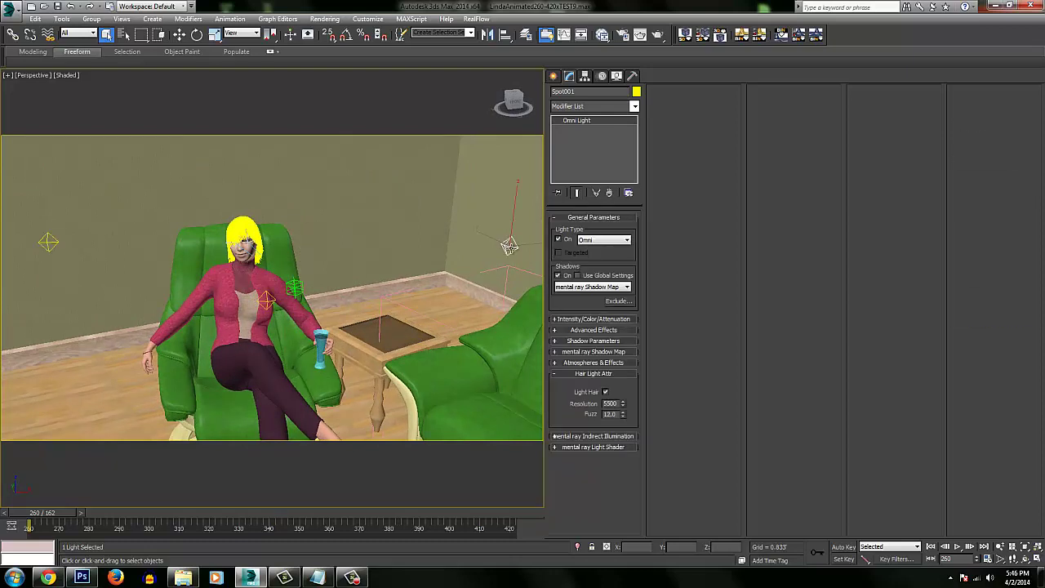
{"action": "left_click", "coordinate": [48, 242]}
{"action": "left_click", "coordinate": [48, 242]}
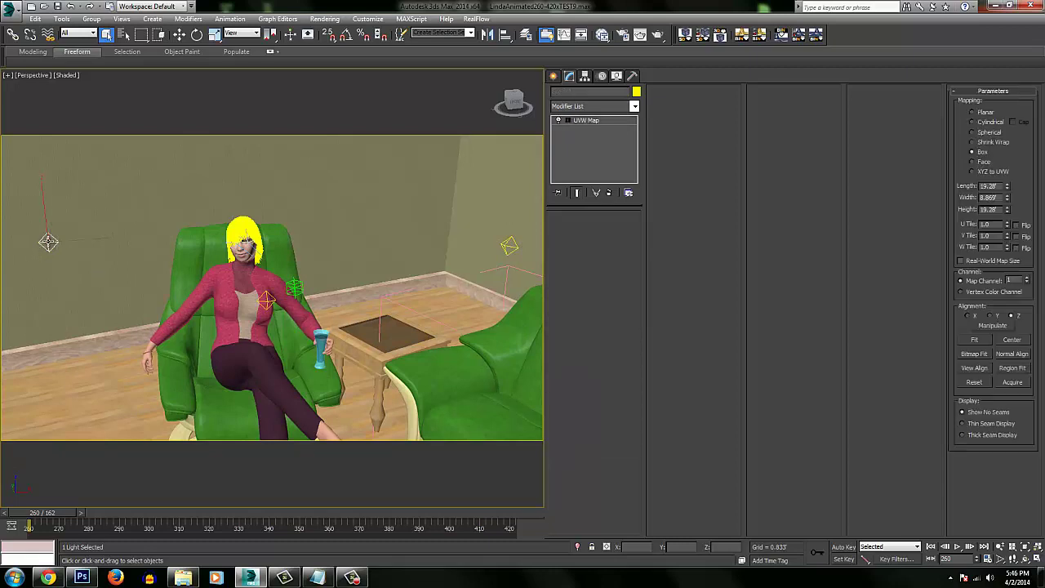
{"action": "left_click", "coordinate": [49, 241]}
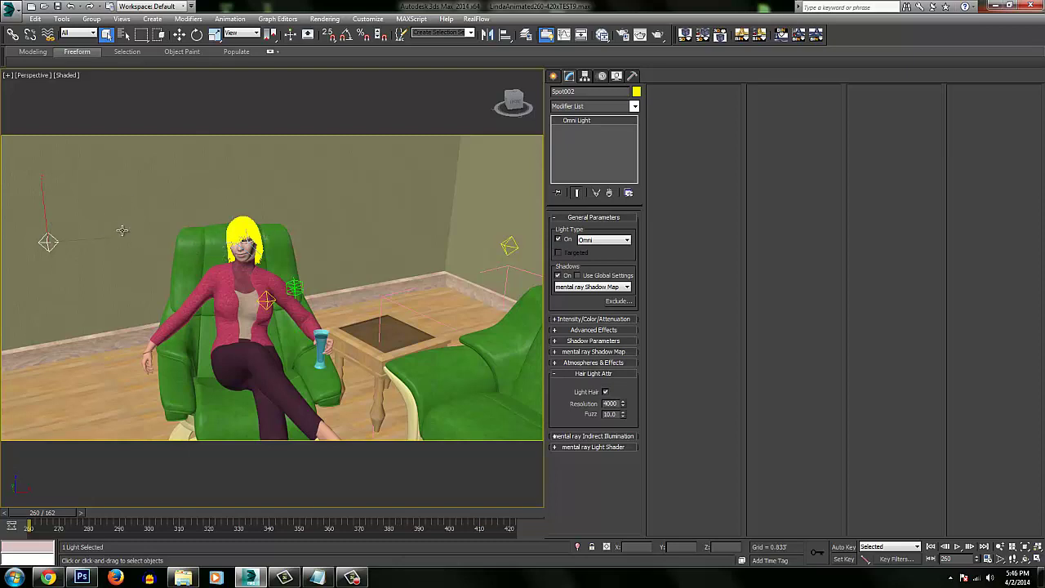
{"action": "left_click", "coordinate": [509, 245]}
{"action": "left_click", "coordinate": [509, 244]}
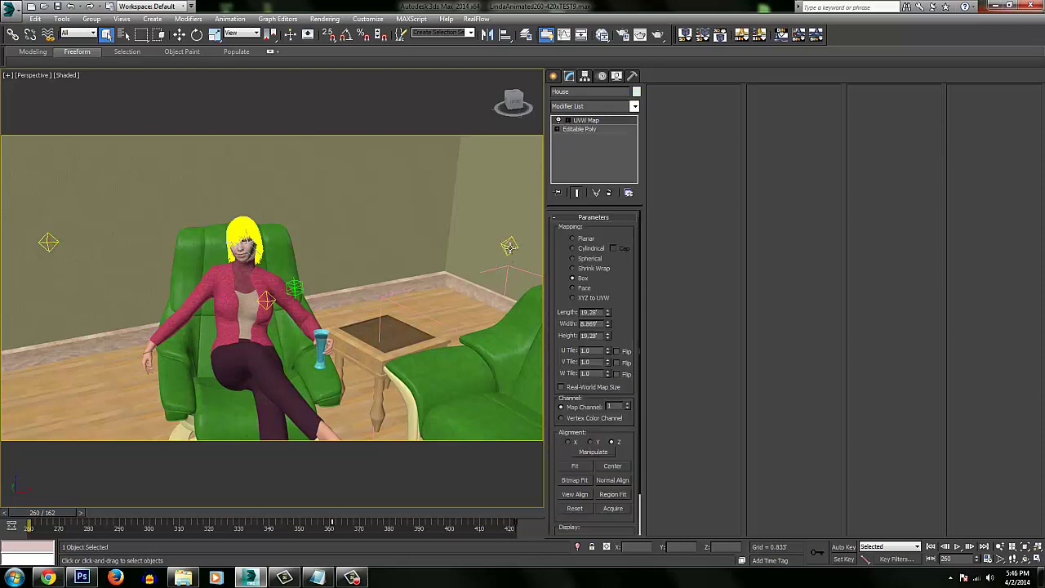
{"action": "left_click", "coordinate": [508, 246]}
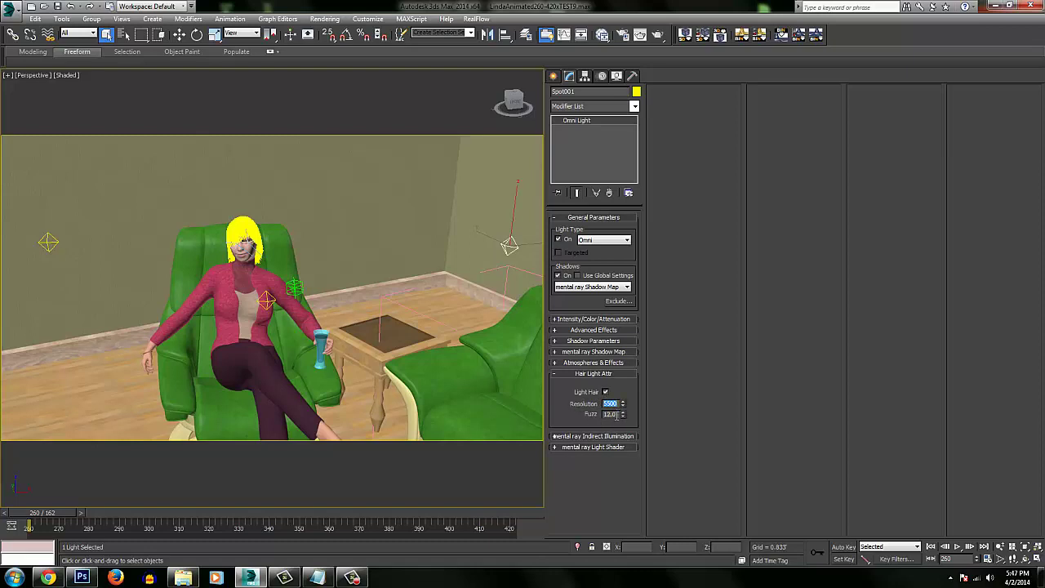
{"action": "left_click", "coordinate": [614, 414]}
{"action": "left_click", "coordinate": [467, 33]}
{"action": "left_click", "coordinate": [435, 63]}
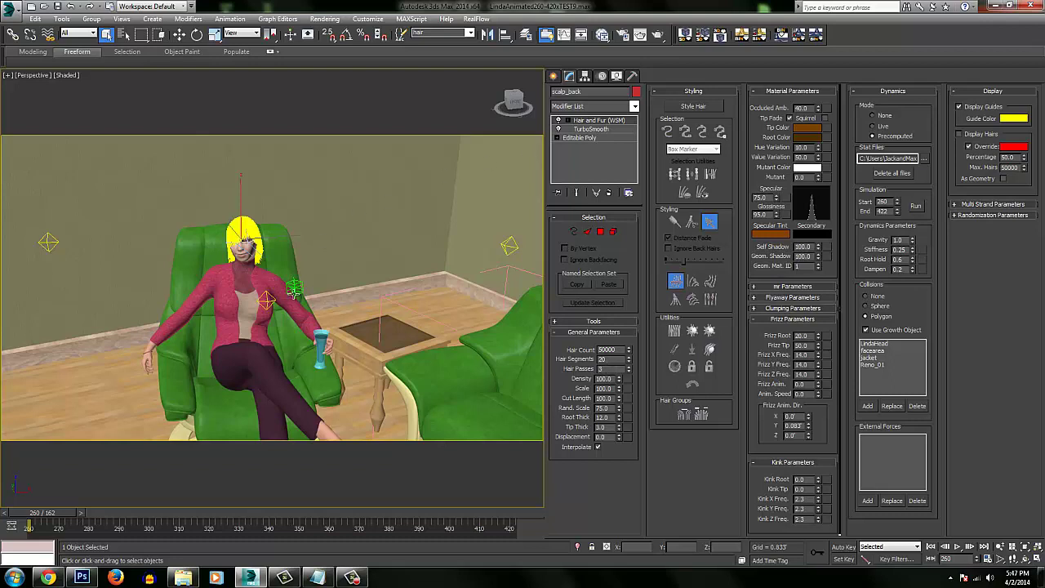
{"action": "left_click", "coordinate": [508, 245]}
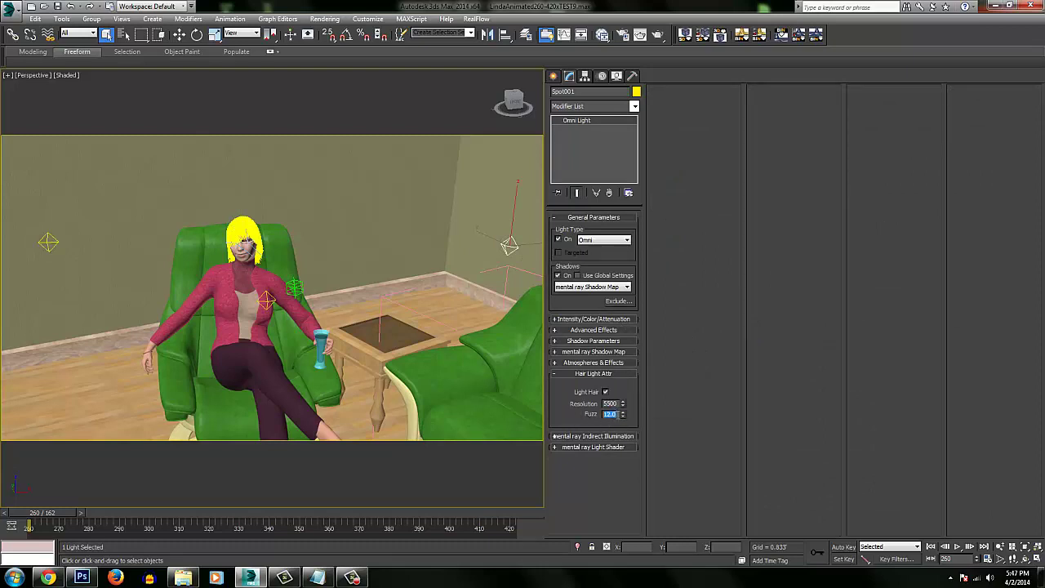
{"action": "double_click", "coordinate": [614, 403]}
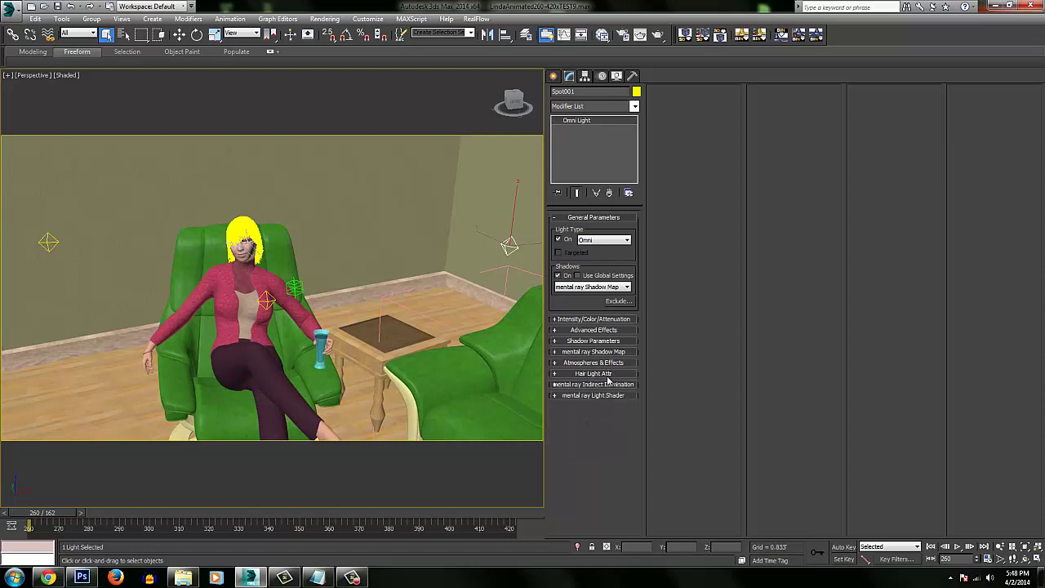
Check Spot001's Hair Light Attr values, narrow the command panel to one column, and centre the character in Perspective
{"action": "left_click", "coordinate": [604, 374]}
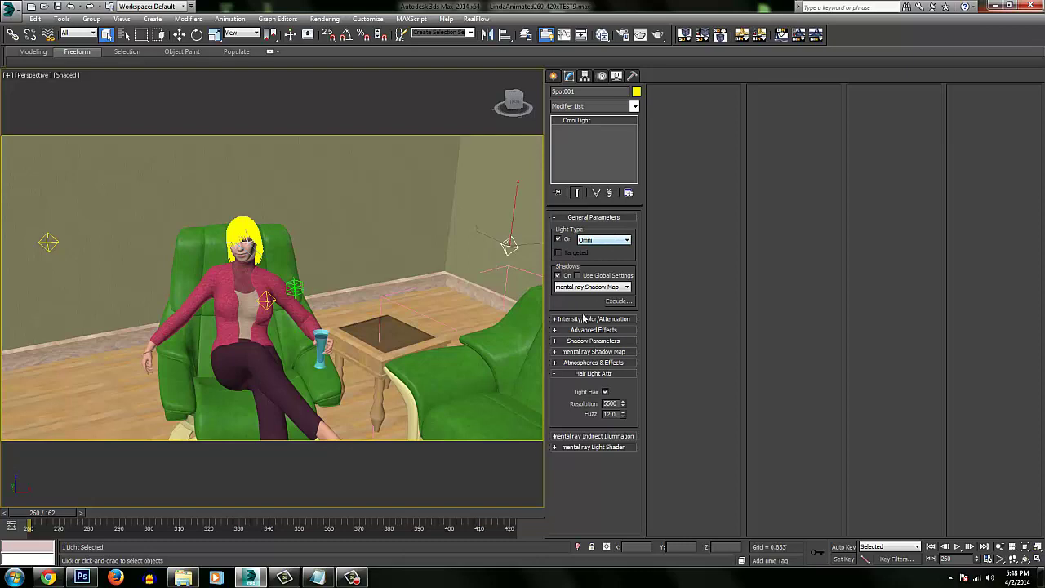
{"action": "left_click", "coordinate": [574, 374]}
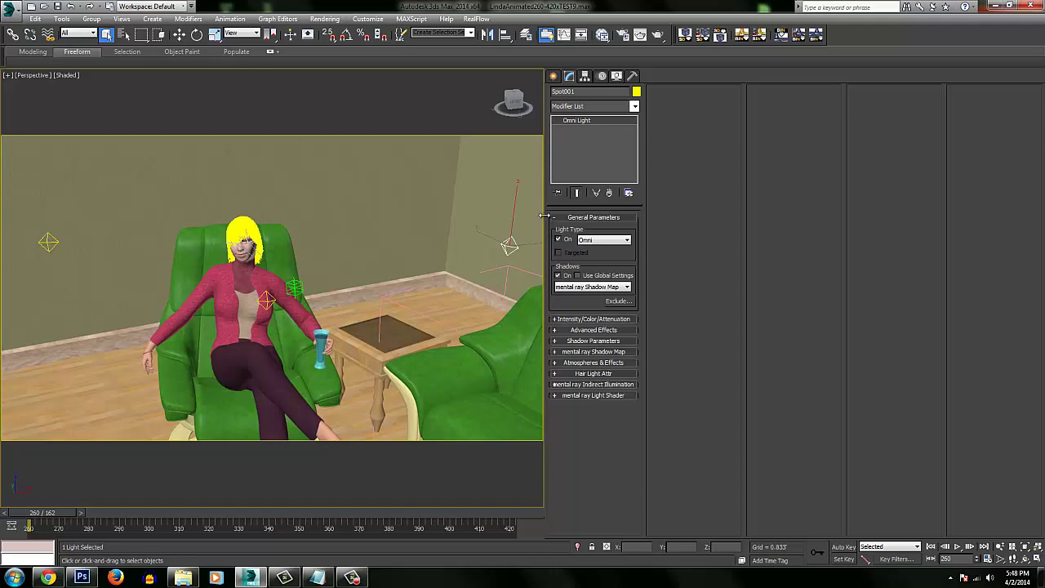
{"action": "left_click_drag", "start_coordinate": [665, 222], "coordinate": [867, 232]}
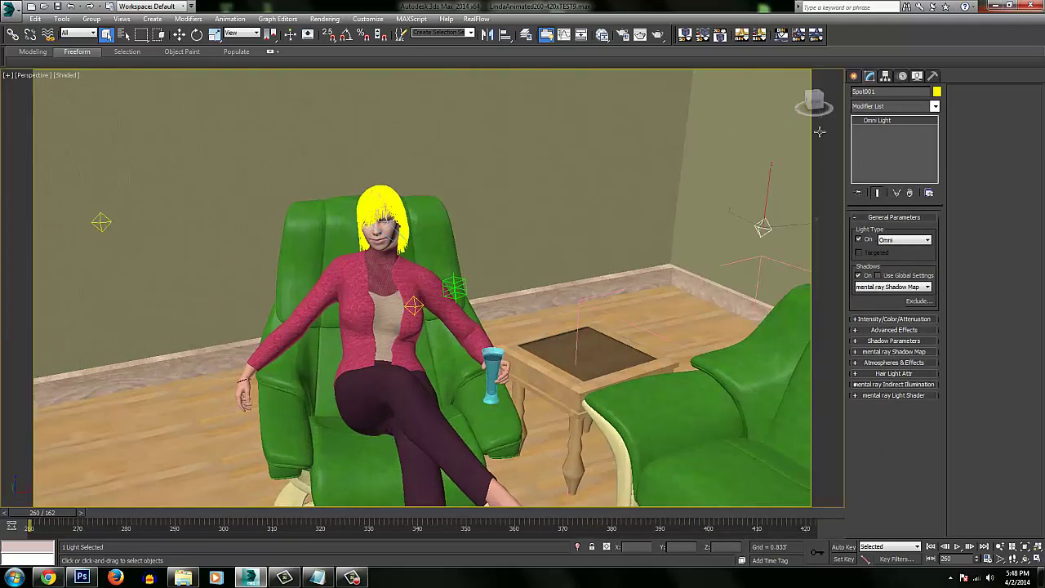
{"action": "middle_click_drag", "start_coordinate": [423, 245], "coordinate": [534, 175]}
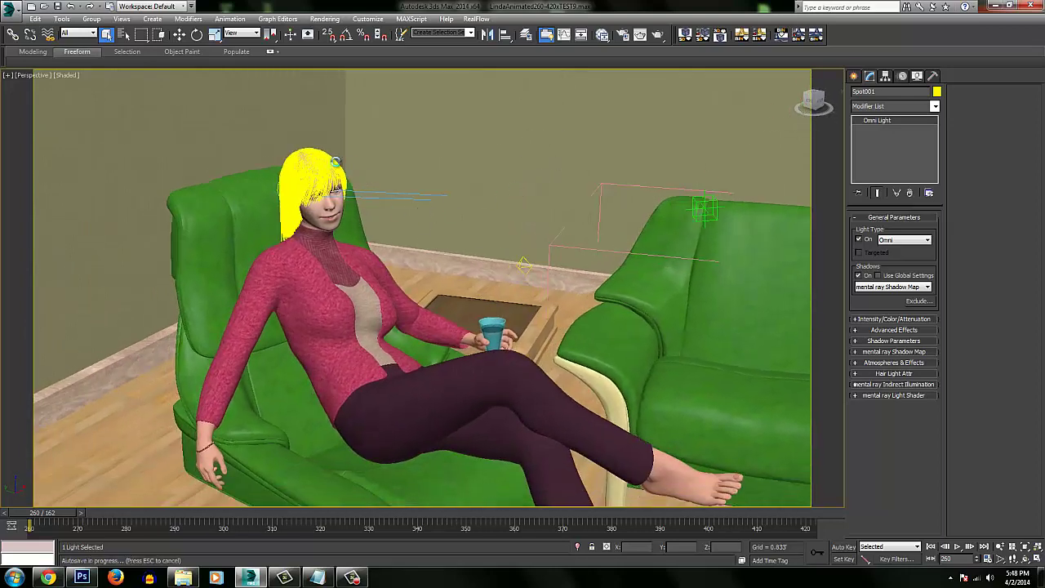